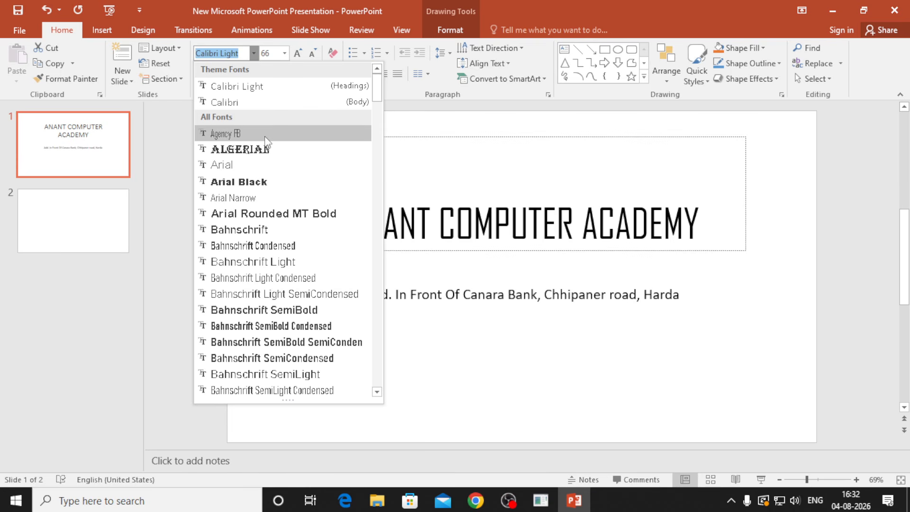
Step: Preview several fonts on the title text and apply Algerian
key("Down")
key("Down")
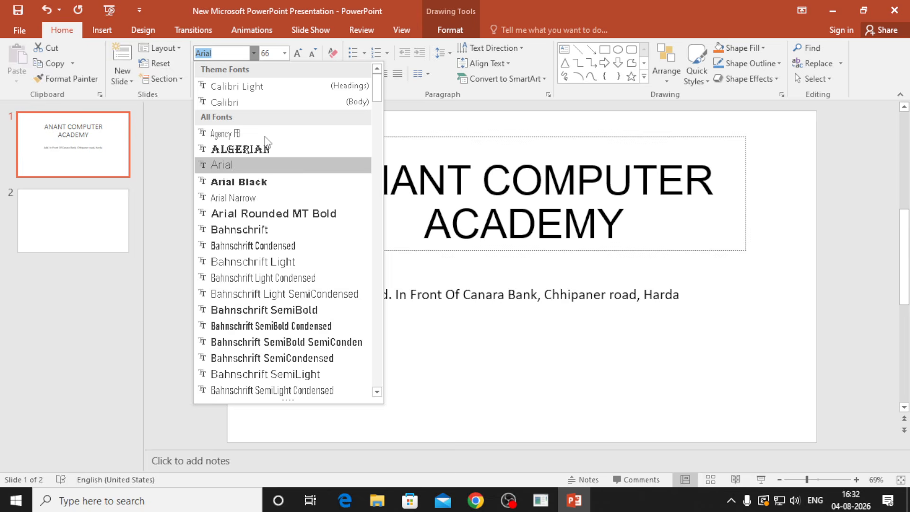
key("Down")
key("Down")
key("Down")
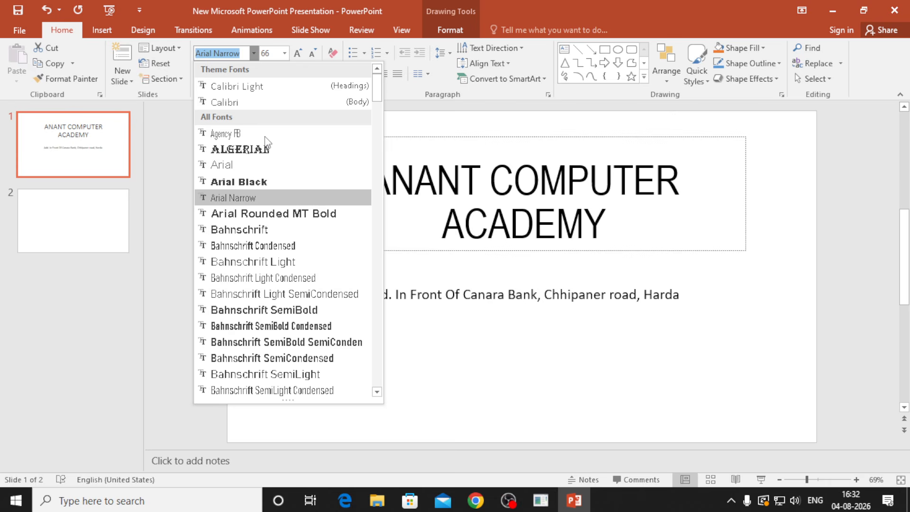
key("Up")
key("Up")
key("Up")
key("Up")
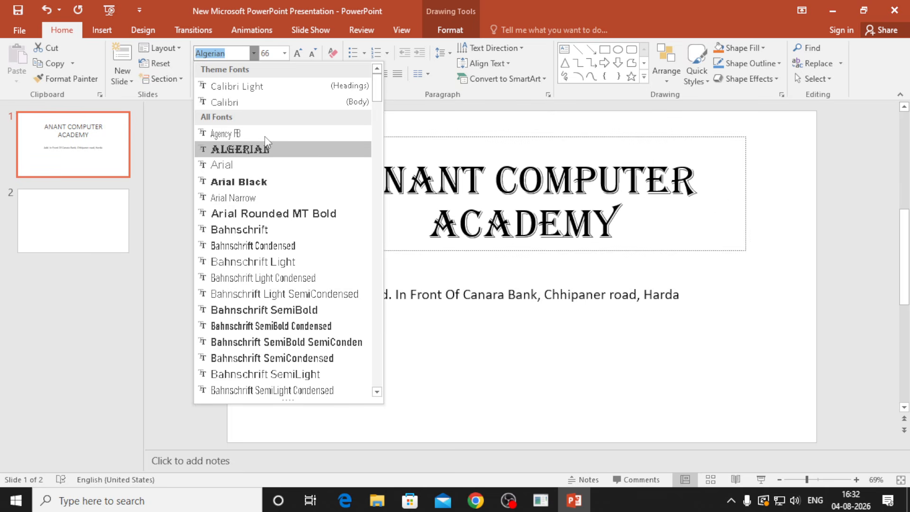
key("Return")
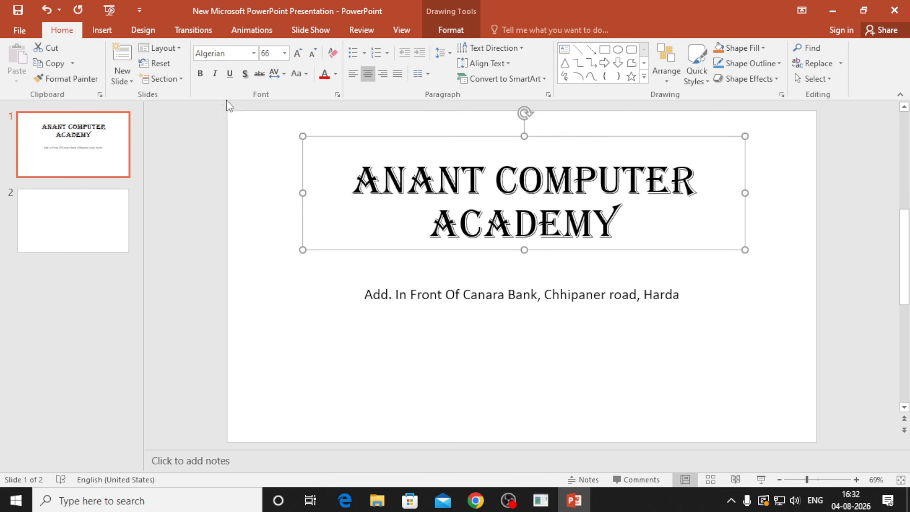
Step: Switch bold on and off for the title text, leaving it bold
left_click(200, 74)
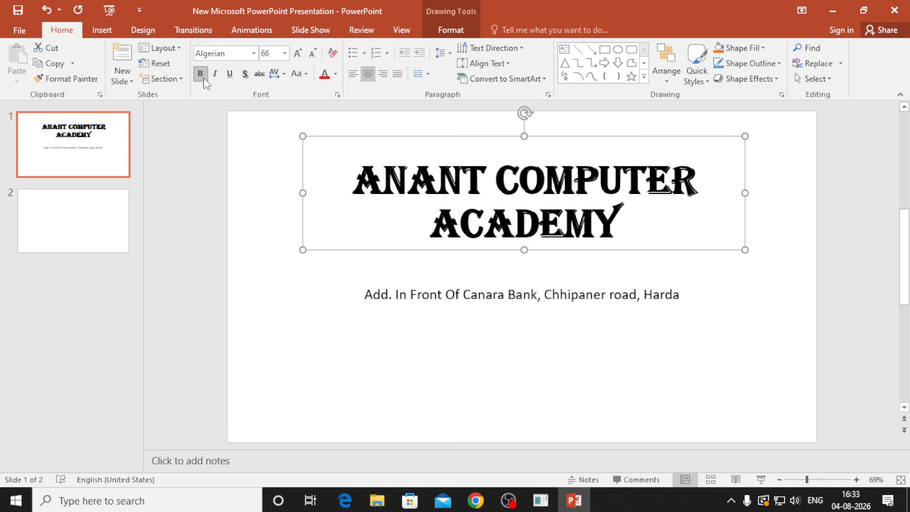
left_click(203, 80)
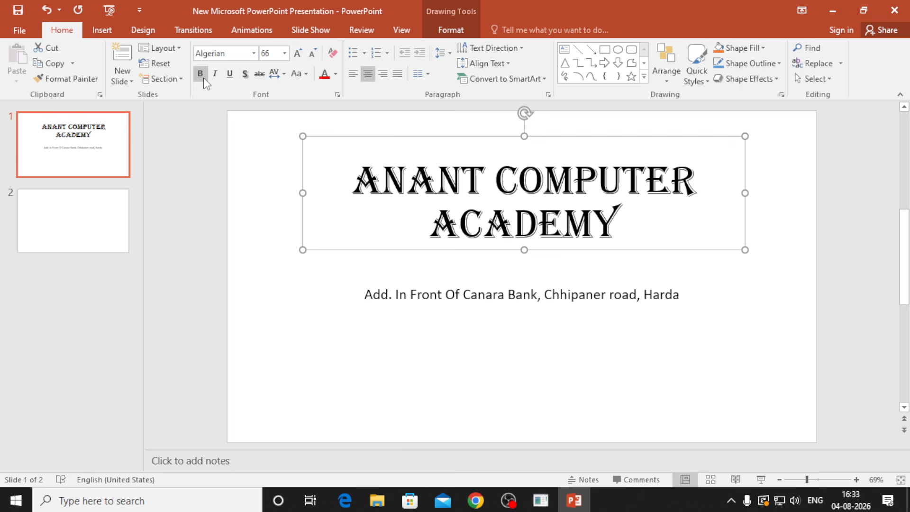
left_click(204, 80)
left_click(204, 80)
left_click(204, 80)
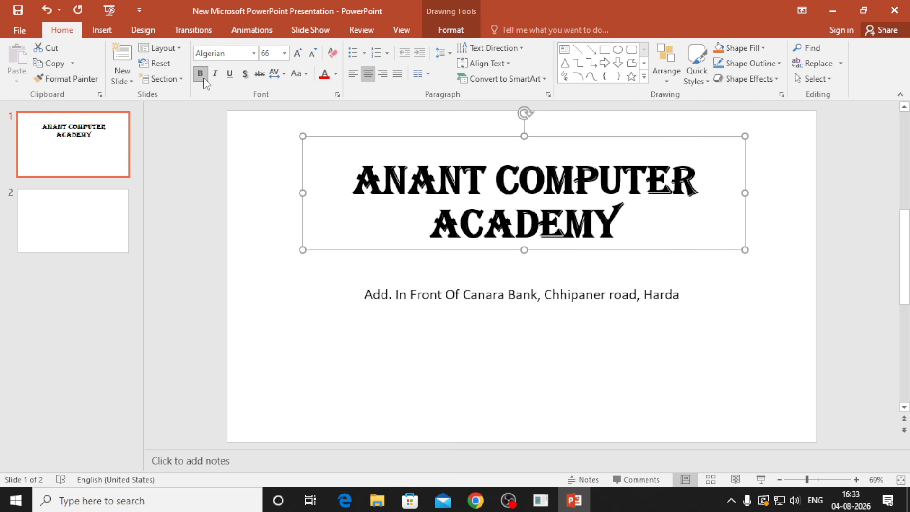
left_click(204, 79)
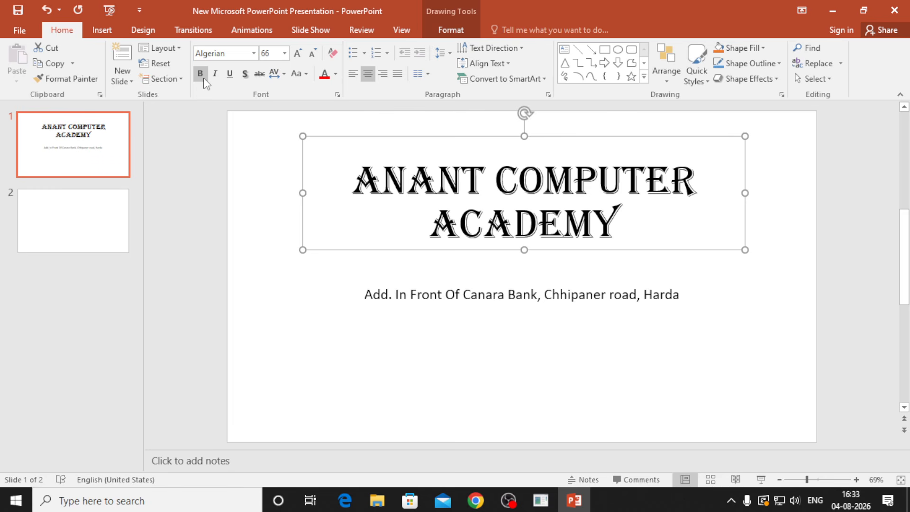
left_click(202, 76)
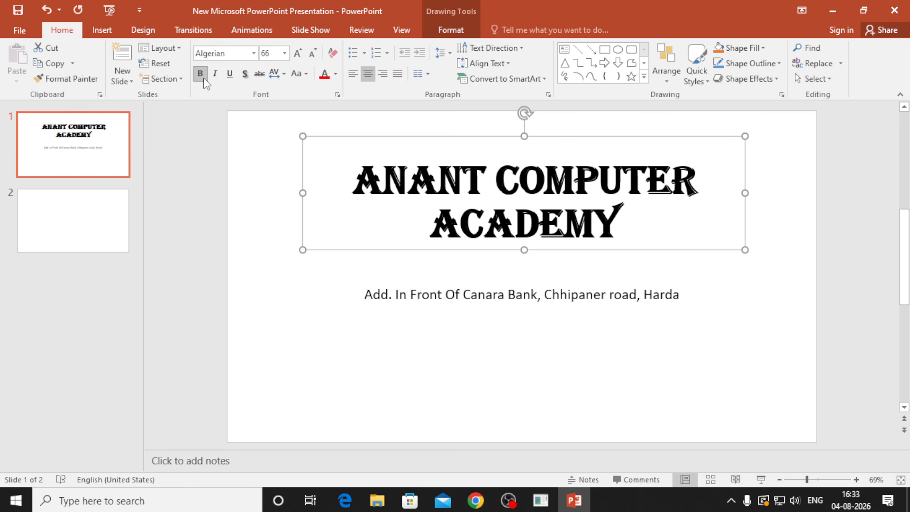
Step: Toggle bold repeatedly on the whole title and remove the stray letter B typed after ACADEMY
type("B")
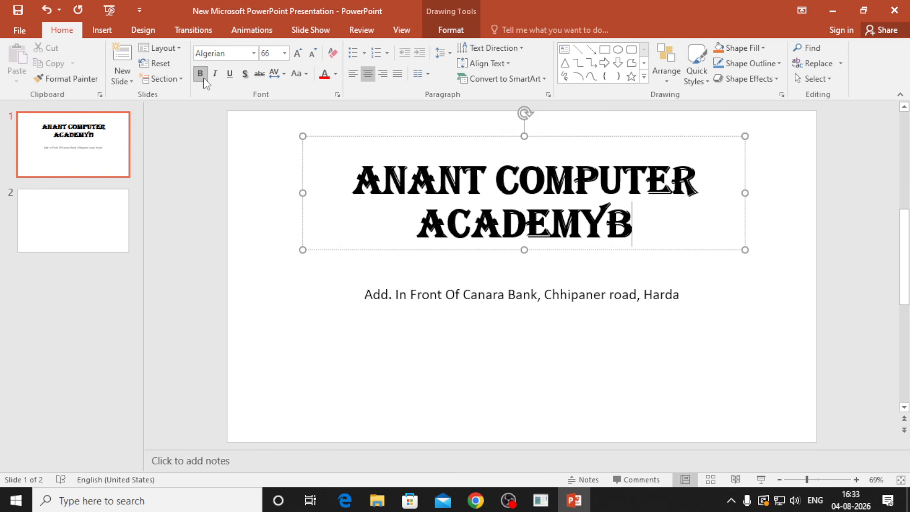
left_click(745, 249)
key("ctrl+b")
key("ctrl+b")
key("ctrl+b")
key("ctrl+b")
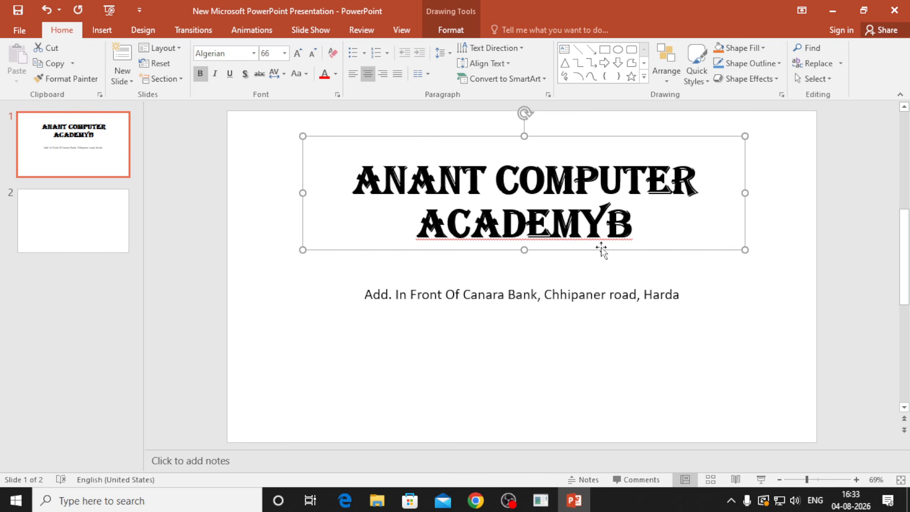
left_click(637, 228)
key("BackSpace")
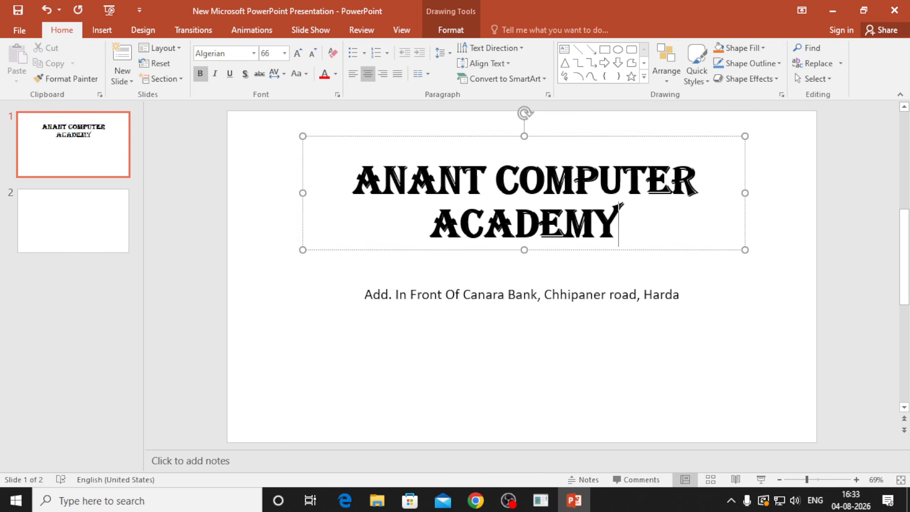
Step: Select the whole title box and italicize its text
left_click(737, 249)
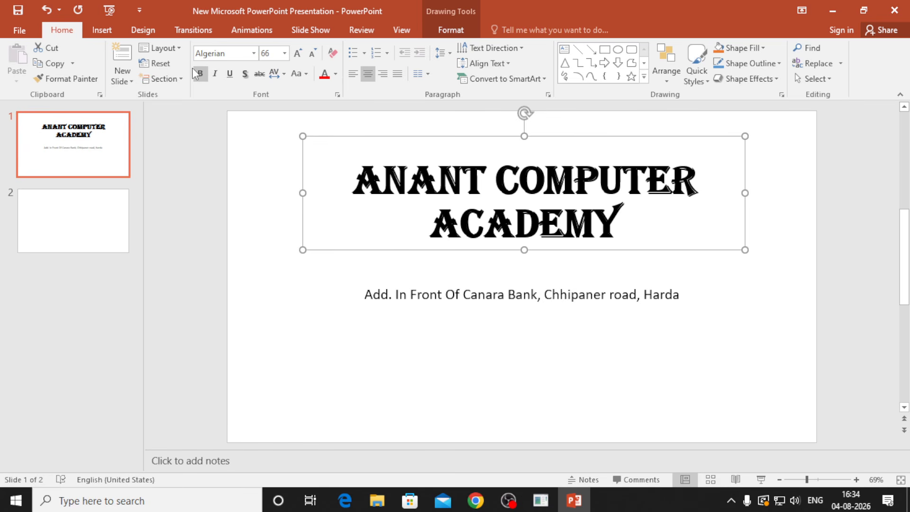
left_click(215, 73)
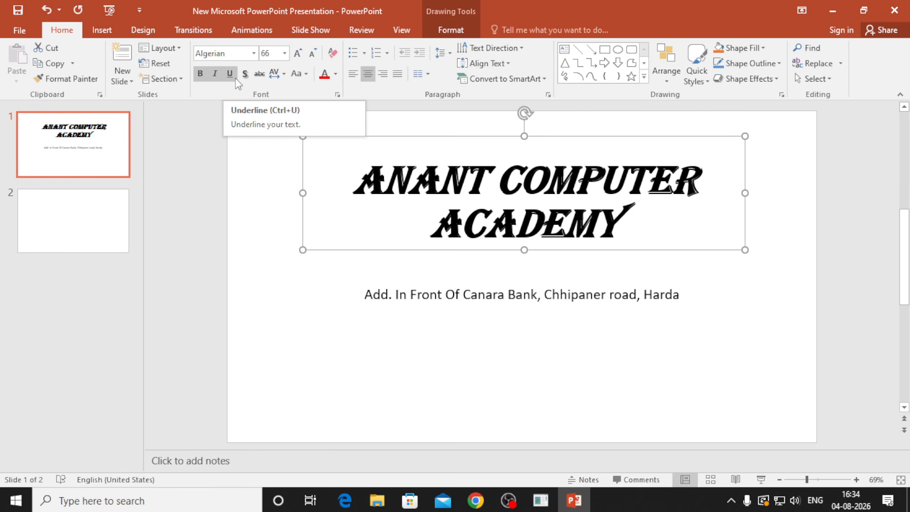
Step: Try underline and text shadow on the title, removing each effect again
left_click(235, 78)
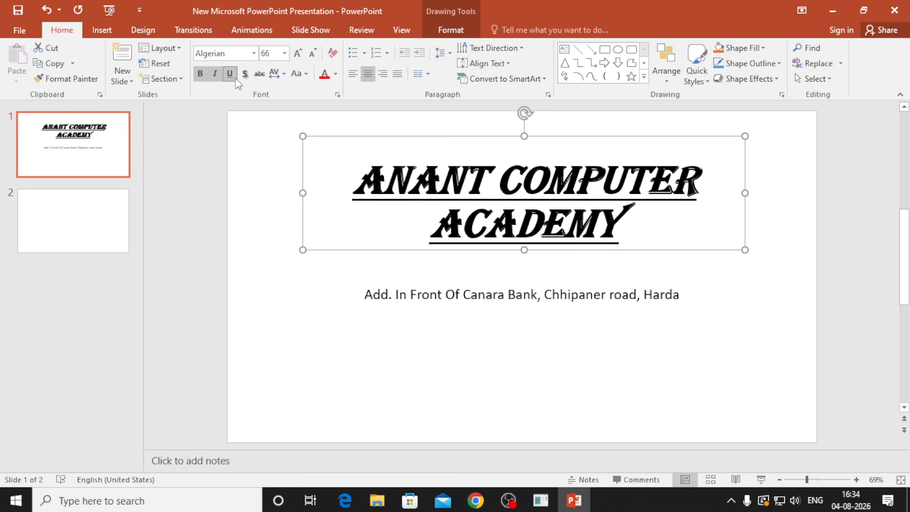
left_click(235, 77)
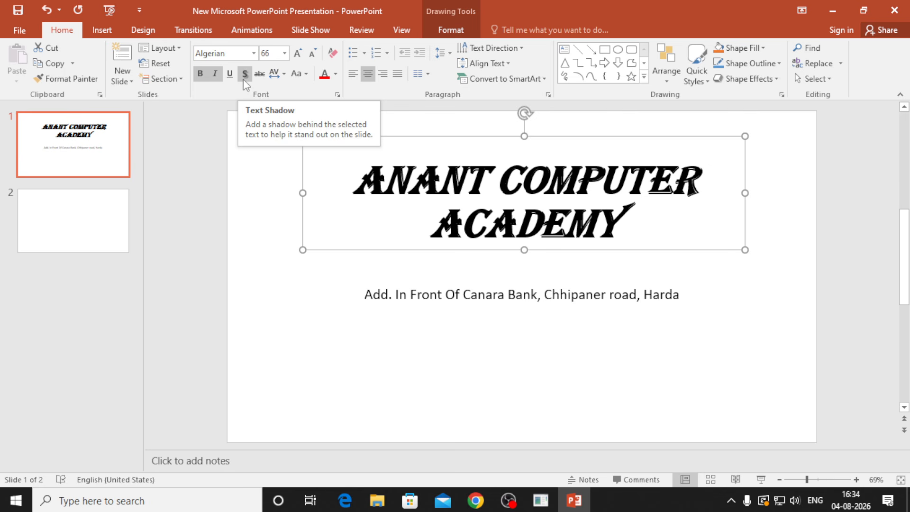
left_click(245, 76)
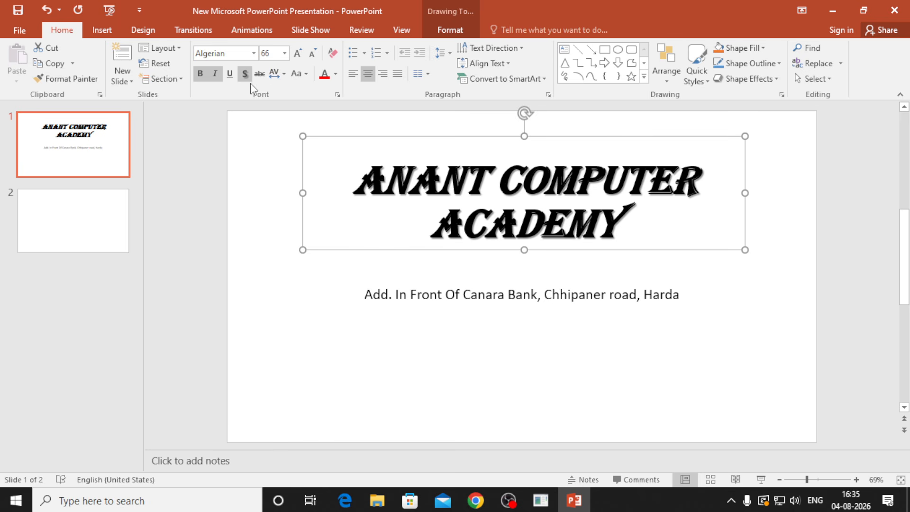
left_click(250, 77)
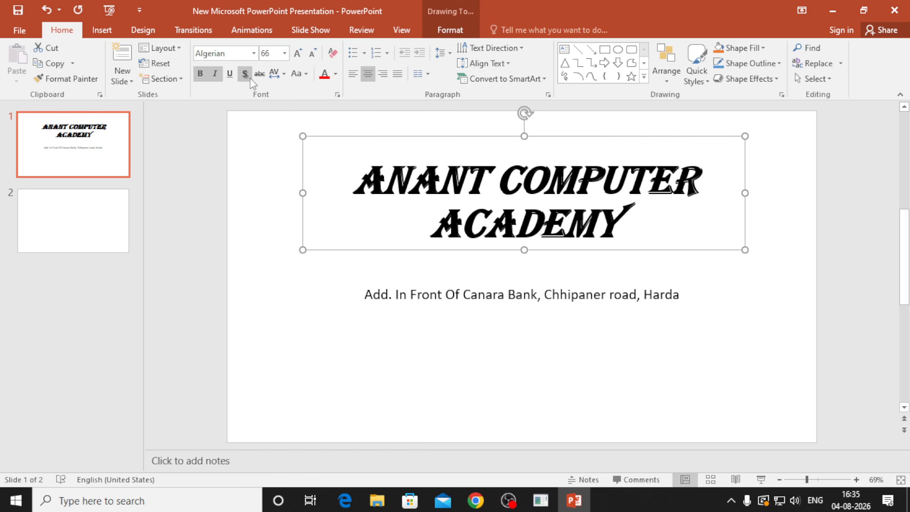
left_click(249, 78)
left_click(249, 78)
left_click(250, 78)
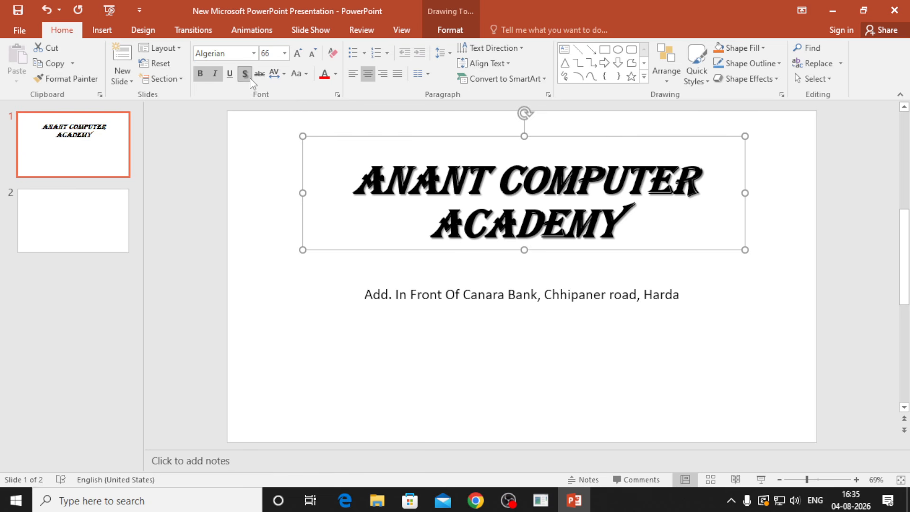
left_click(249, 78)
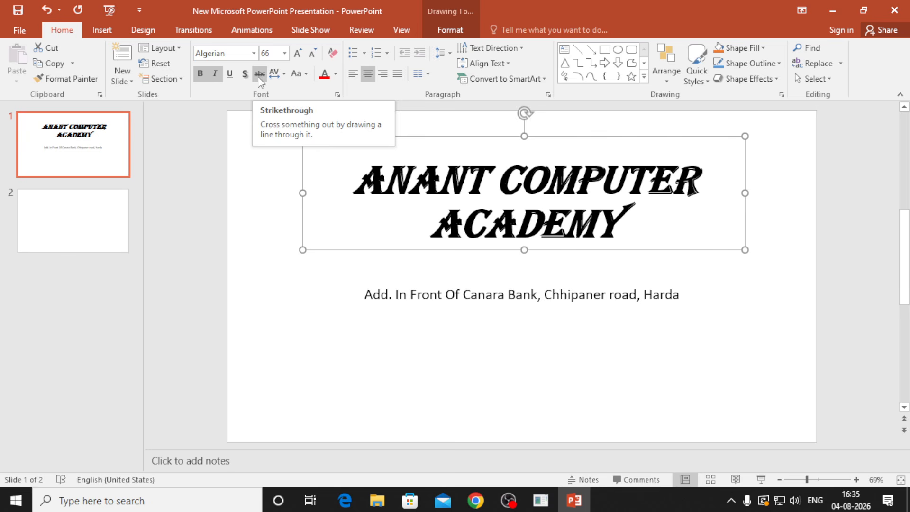
Step: Try strikethrough on the title text and remove it again
left_click(257, 74)
left_click(258, 75)
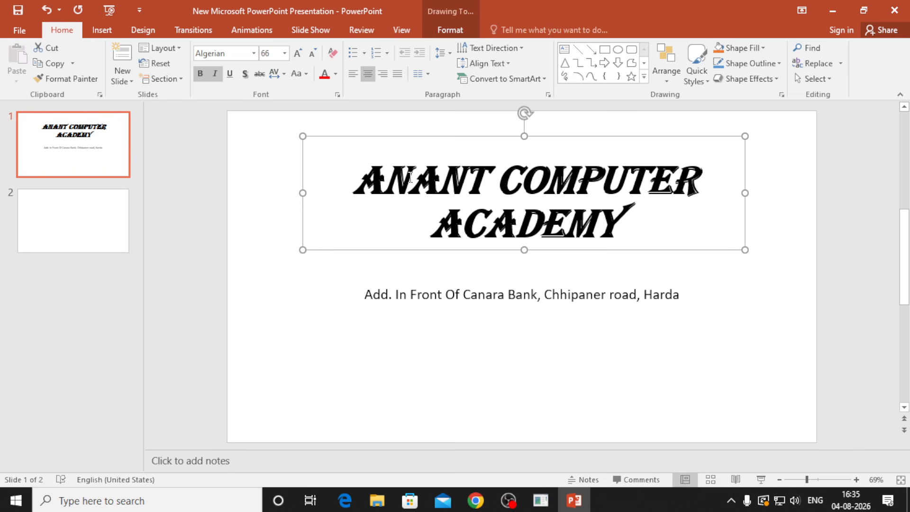
left_click(259, 75)
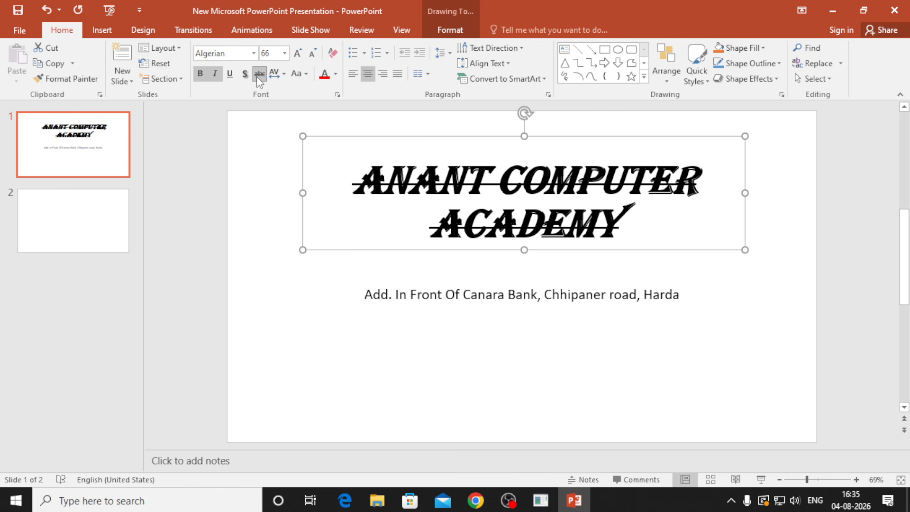
left_click(257, 76)
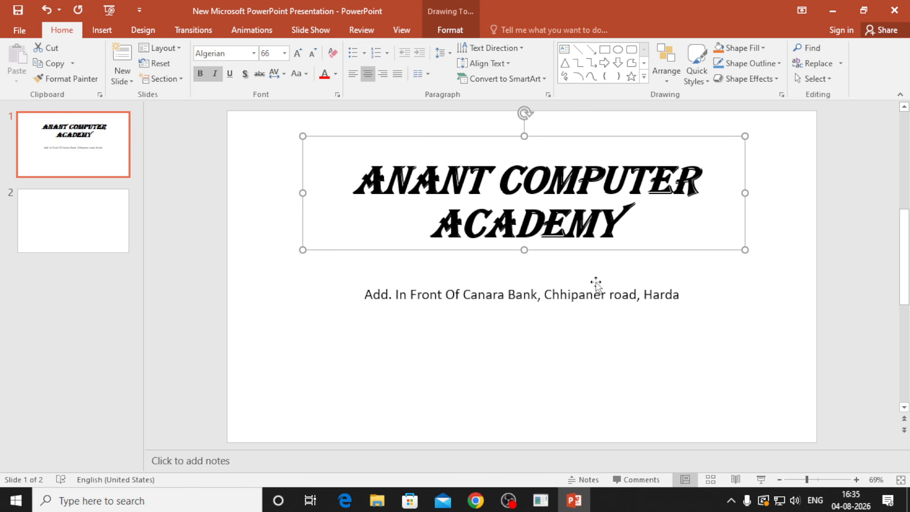
Step: Delete the word ACADEMY from the end of the title
left_click(616, 232)
key("BackSpace")
key("BackSpace")
key("BackSpace")
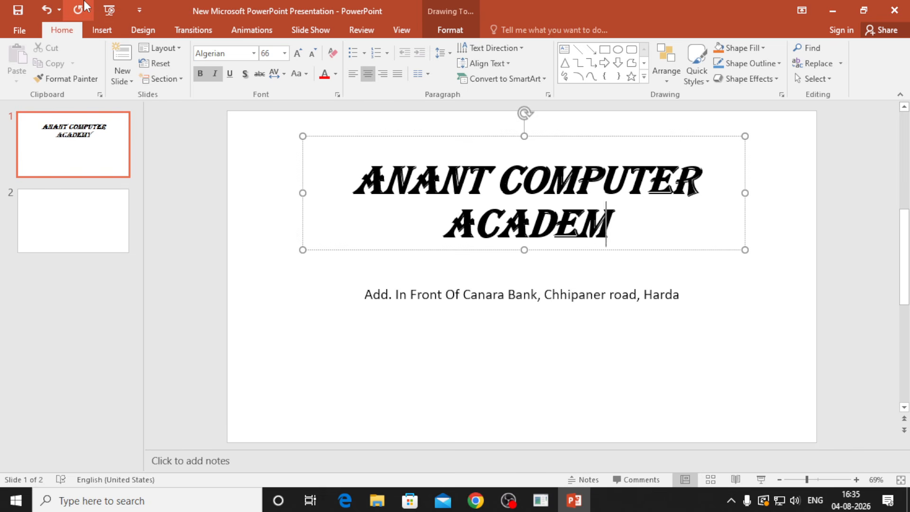
key("BackSpace")
key("BackSpace")
key("BackSpace")
key("BackSpace")
key("BackSpace")
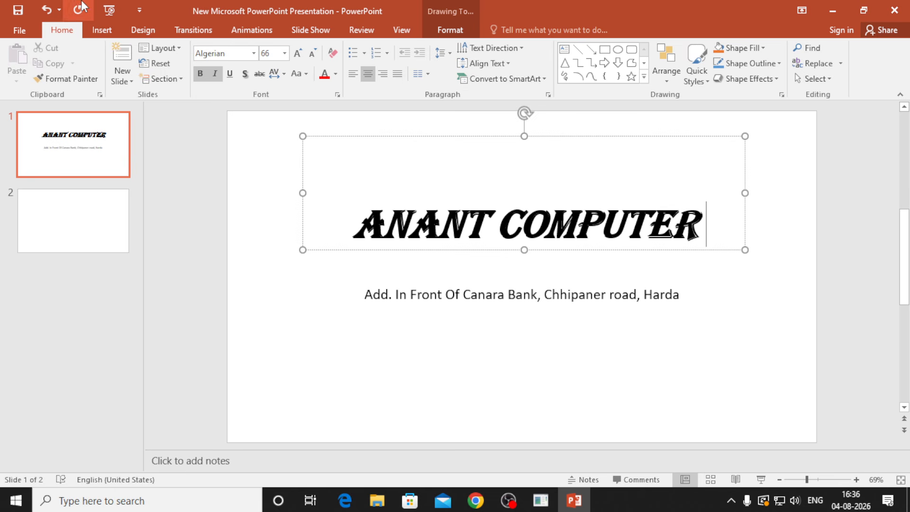
Step: Undo the deletion of ACADEMY, redo it, and undo it once more
left_click(42, 12)
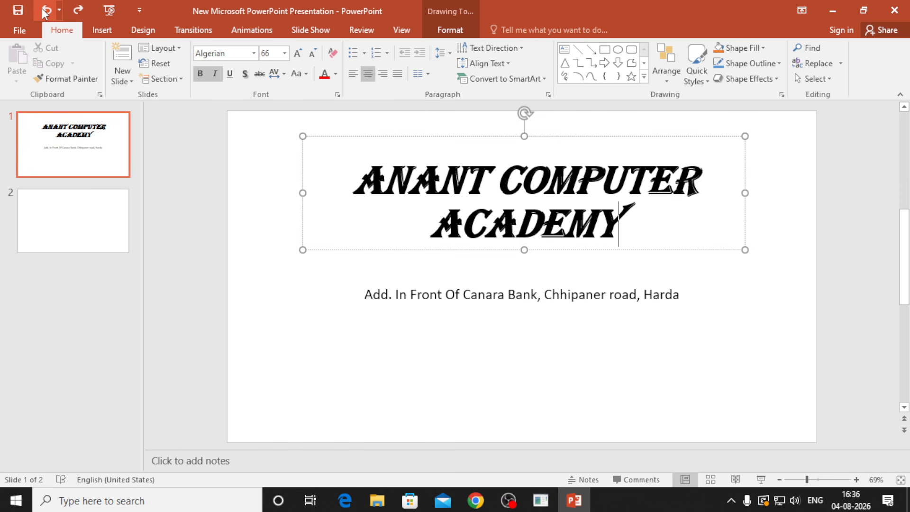
left_click(76, 8)
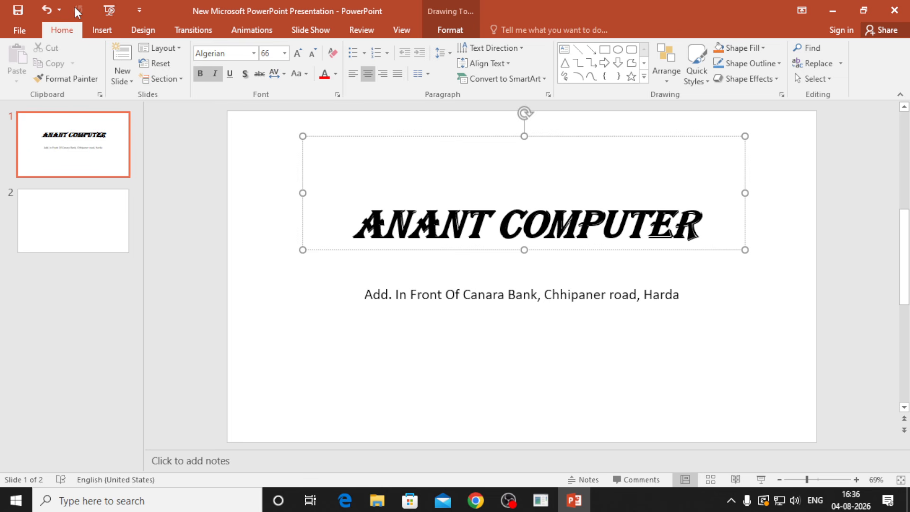
left_click(50, 10)
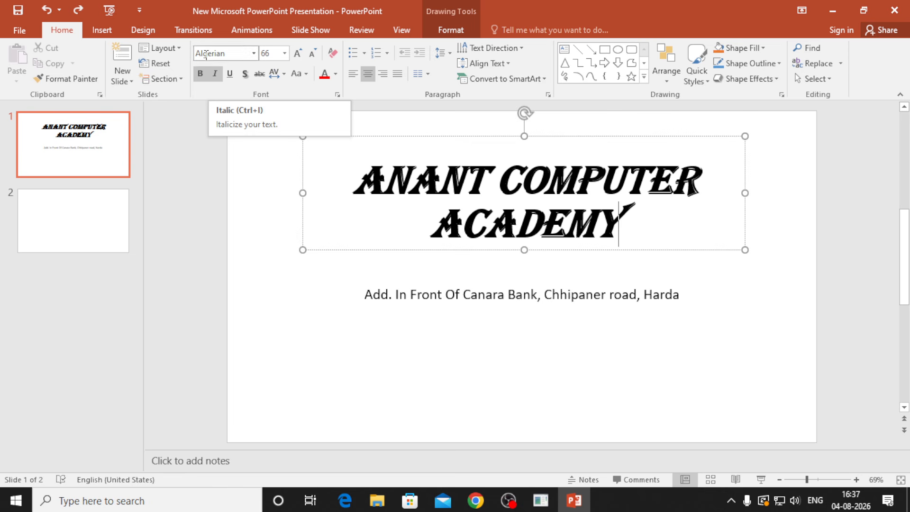
Step: Try to apply Loose character spacing at the text cursor in the title
left_click(280, 74)
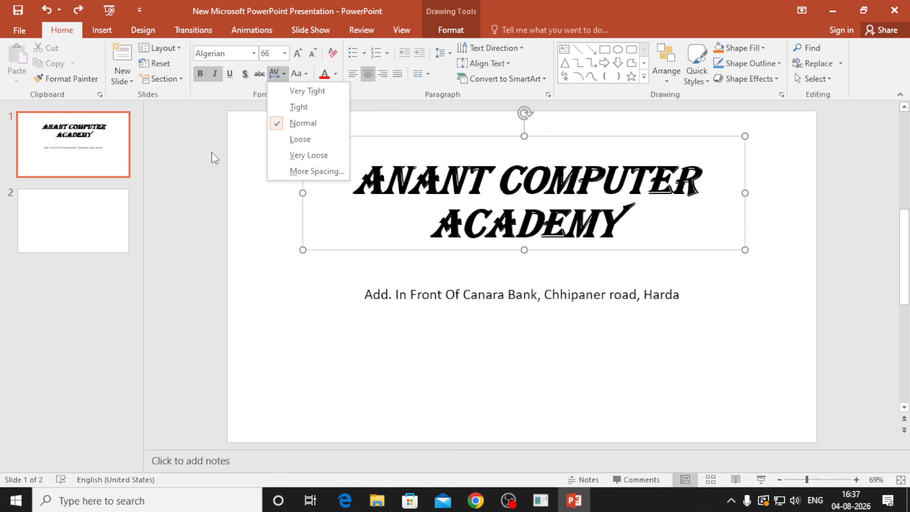
left_click(313, 139)
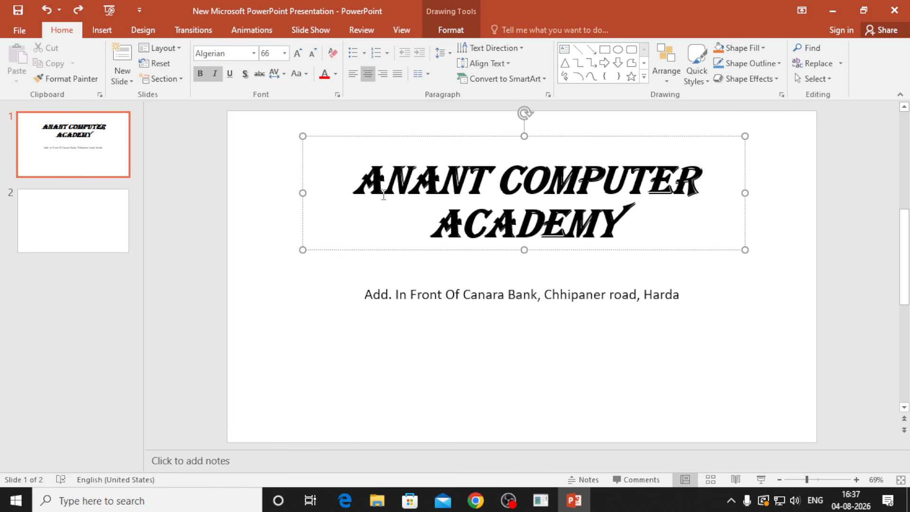
Step: Set the title's kerning to apply to fonts of 19 points and above in the character spacing settings
left_click(301, 137)
left_click(273, 73)
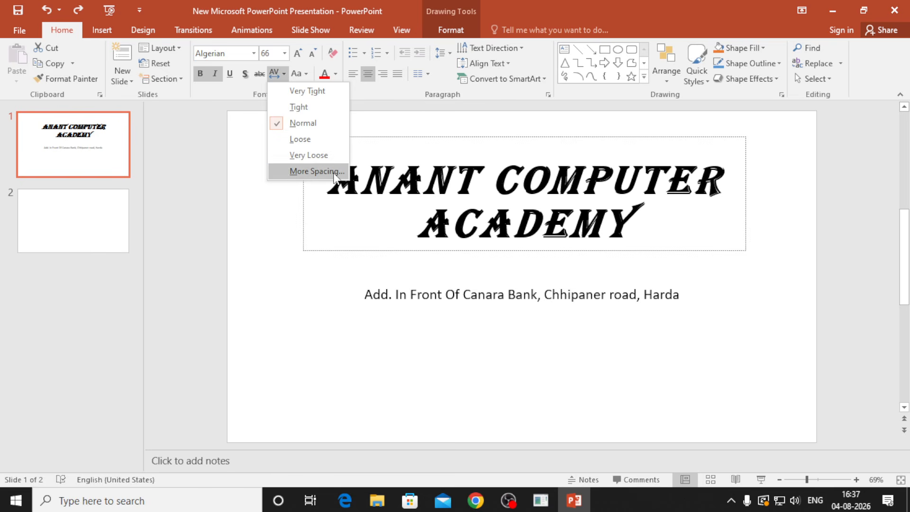
left_click(316, 172)
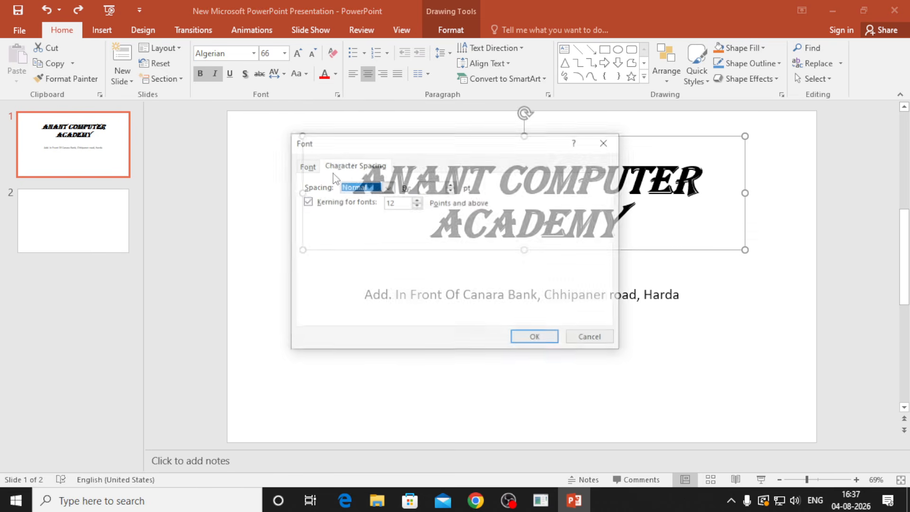
left_click(416, 200)
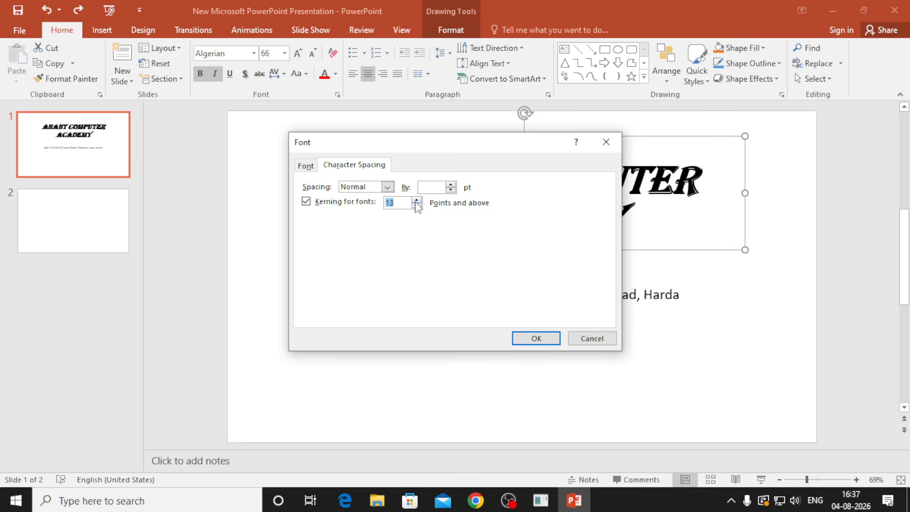
left_click(416, 202)
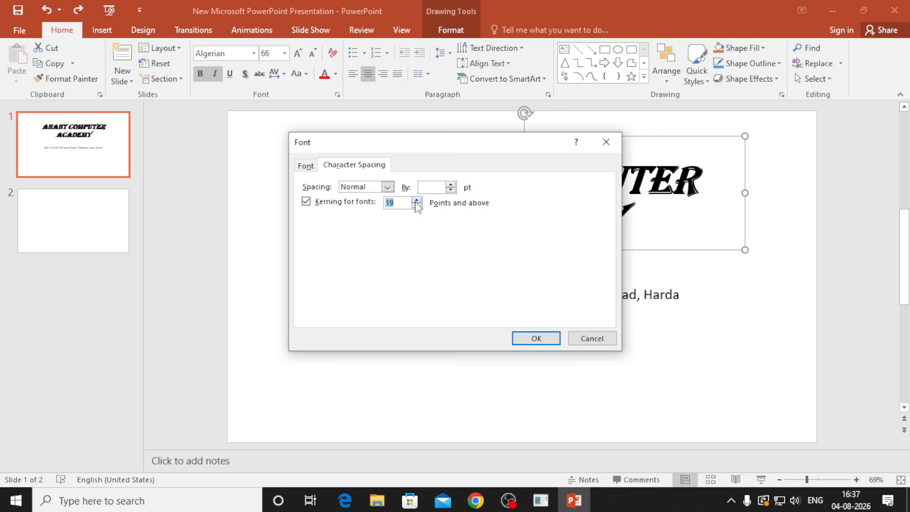
left_click(532, 337)
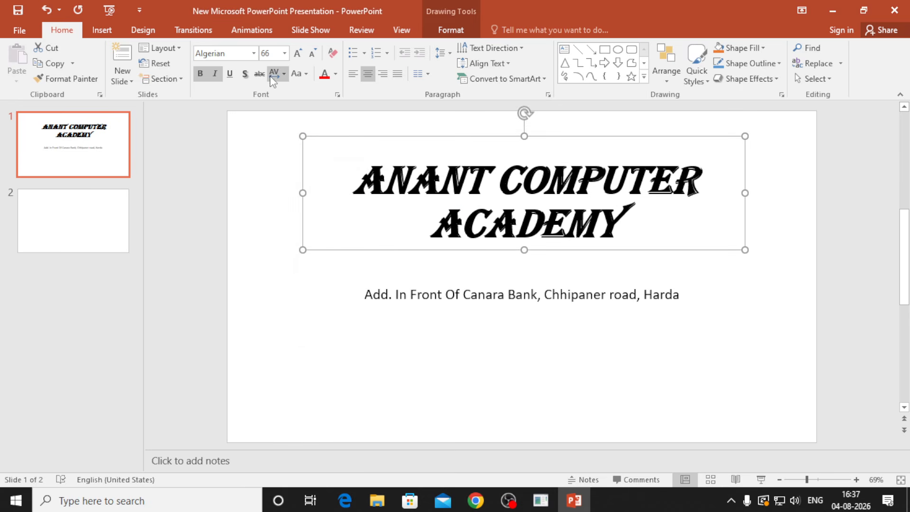
Step: Set the title's expanded character spacing to 0.8 pt
left_click(283, 74)
left_click(318, 168)
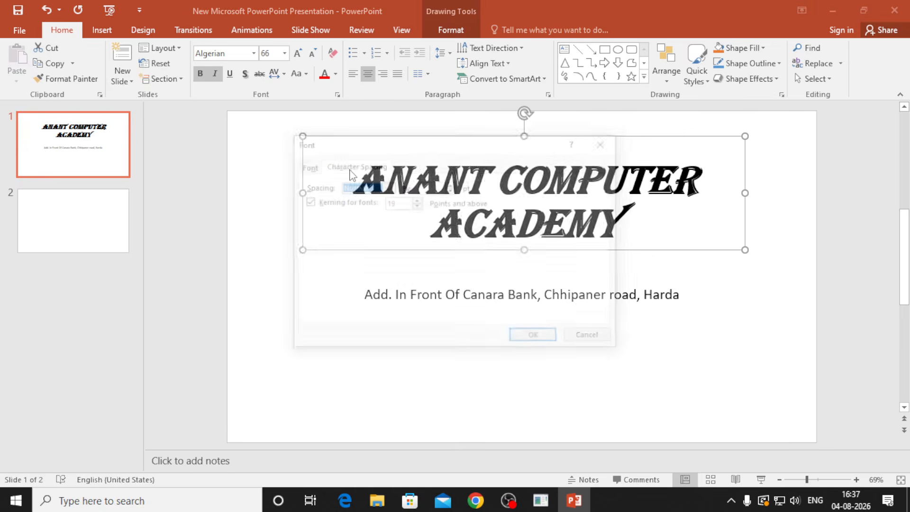
left_click(451, 184)
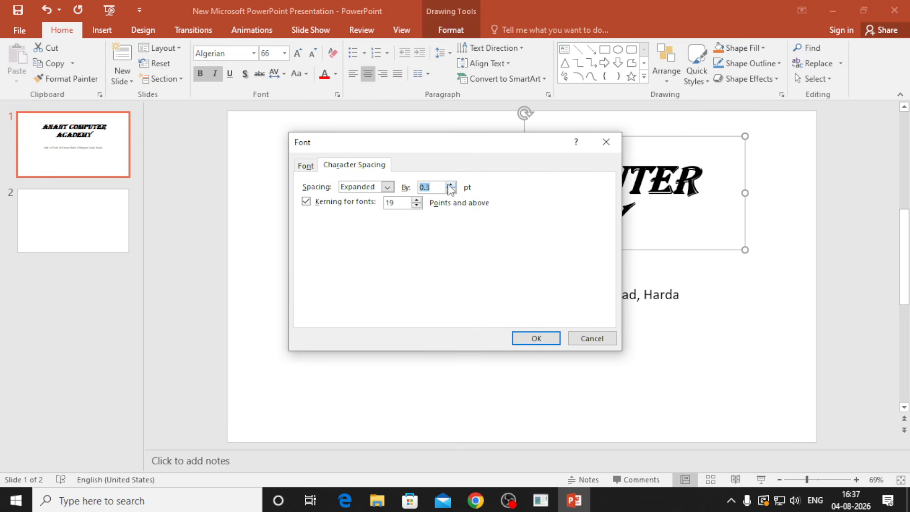
left_click(543, 340)
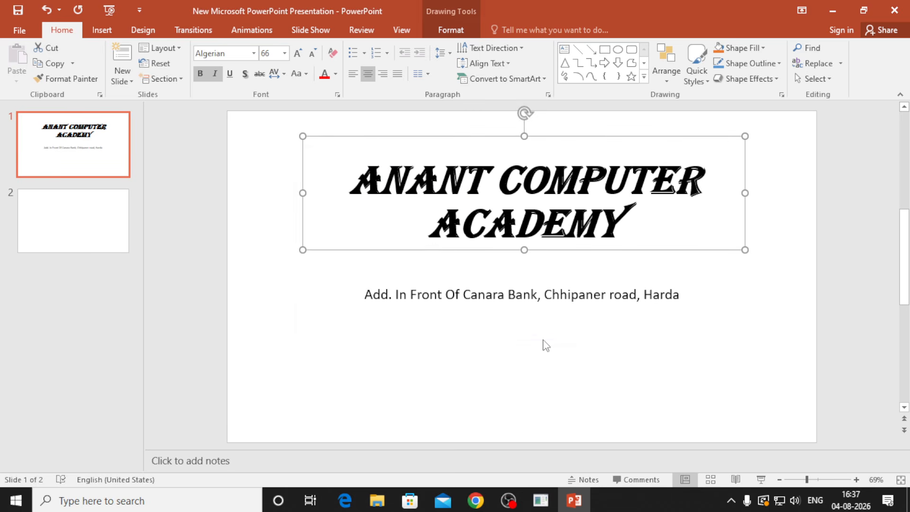
Step: Set the title's expanded character spacing to 10 pt
left_click(284, 74)
left_click(331, 171)
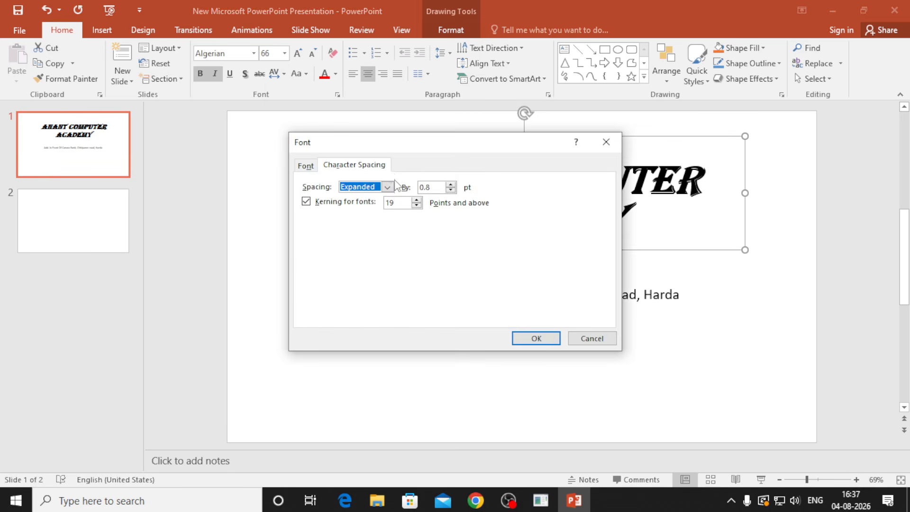
left_click_drag(433, 185, 416, 185)
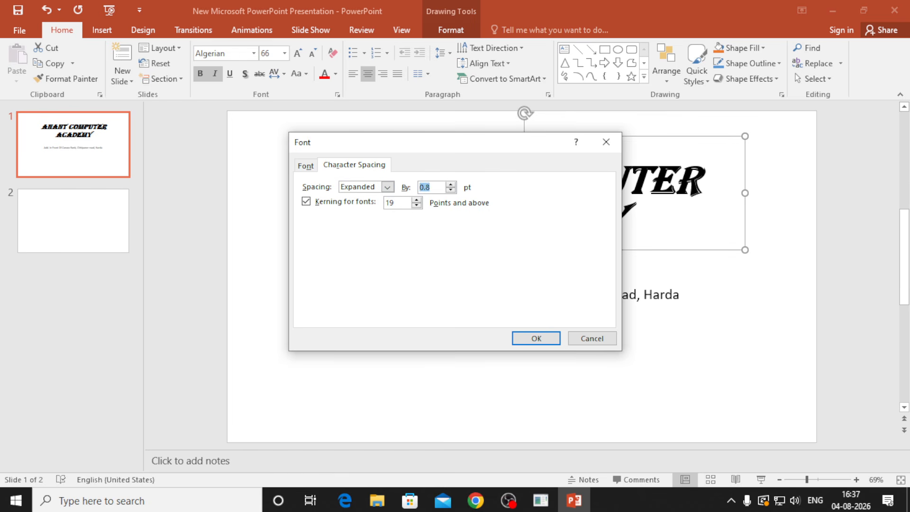
type("10")
key("Return")
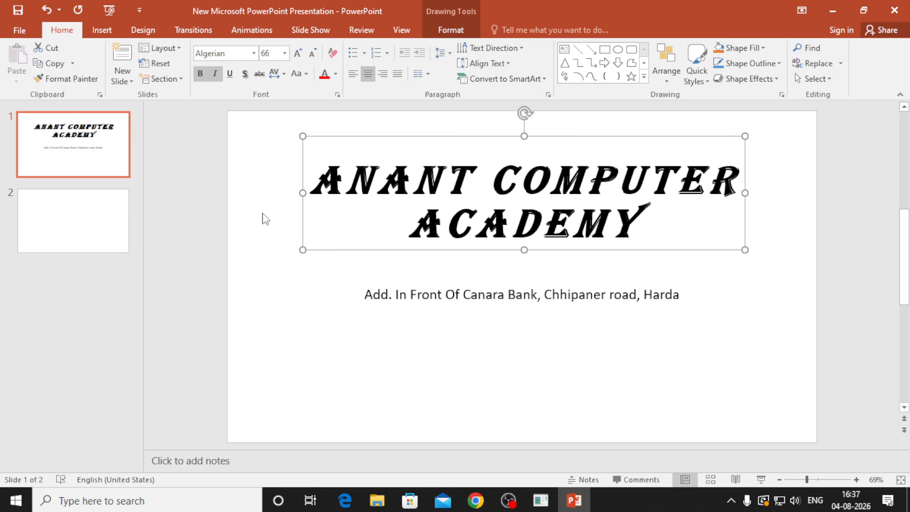
left_click(277, 74)
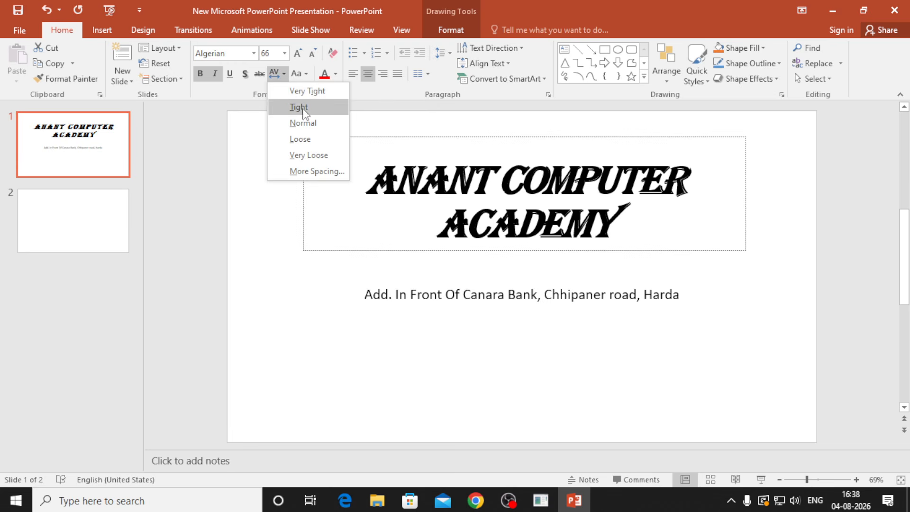
left_click(307, 280)
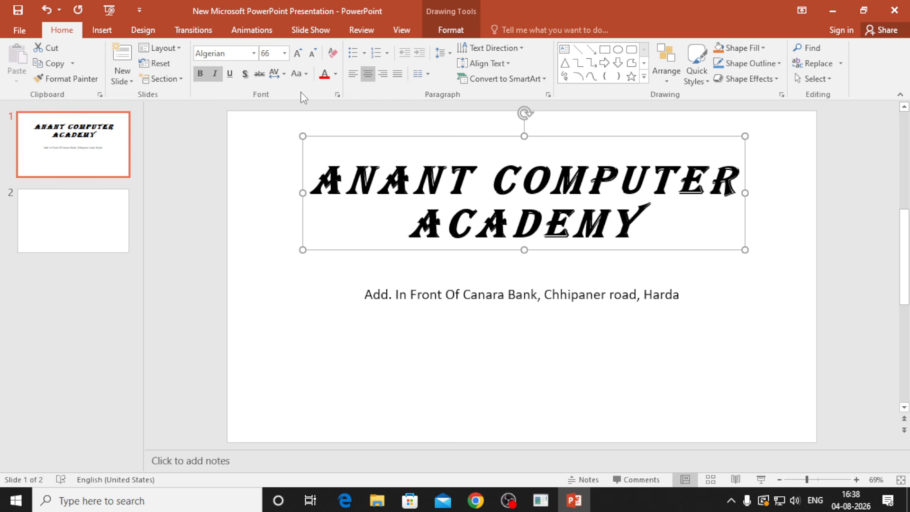
left_click(305, 76)
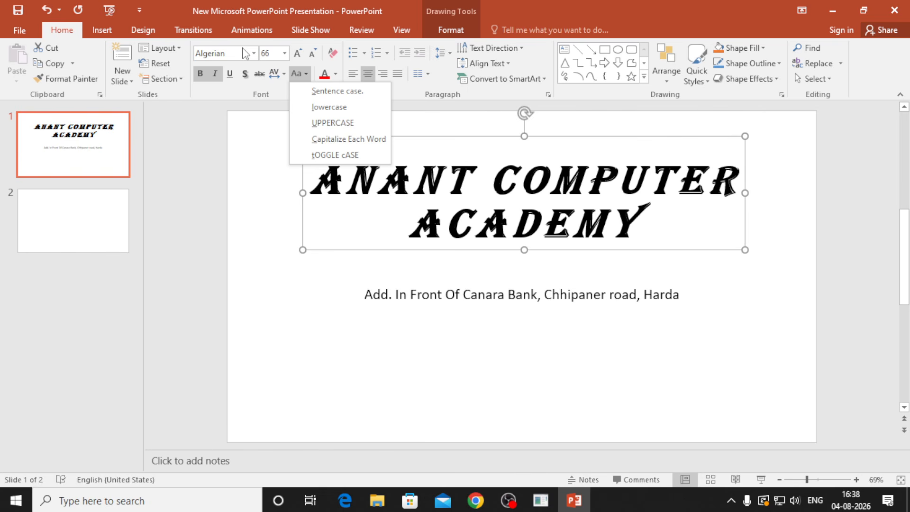
left_click(655, 303)
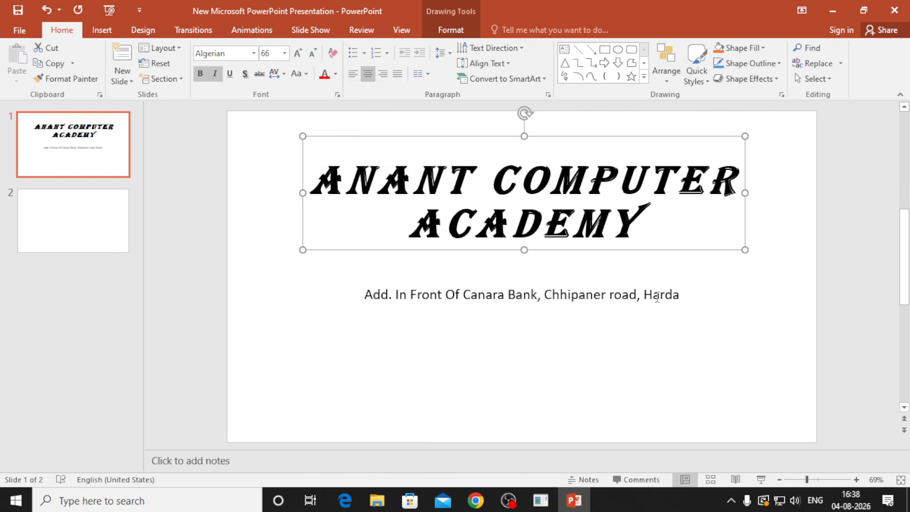
Step: Delete the address line from the subtitle box below the title
left_click(681, 295)
left_click_drag(681, 295, 371, 276)
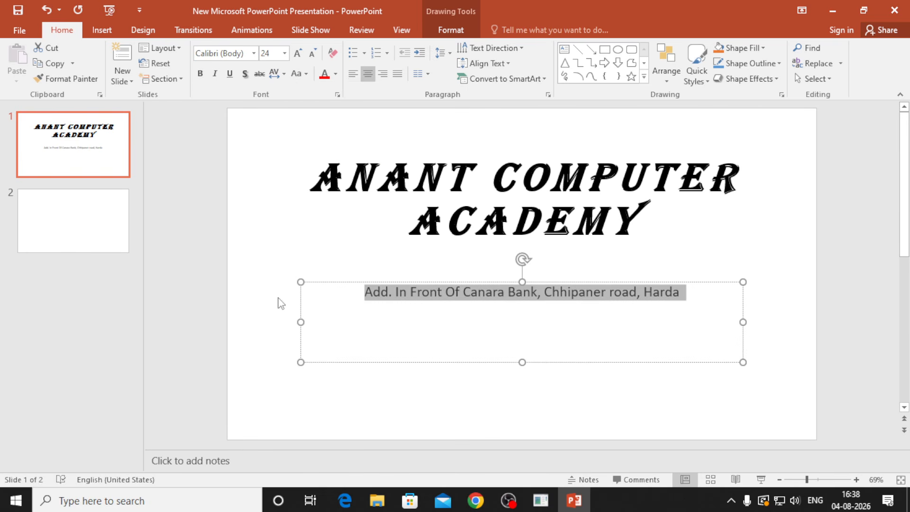
key("BackSpace")
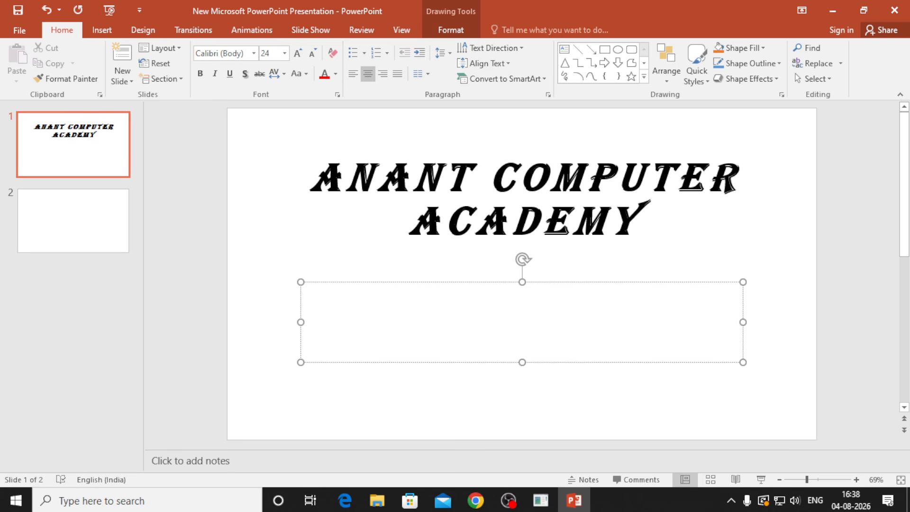
Step: Generate one paragraph of sample text in the empty subtitle box with the formula =rand(1)
type("=")
type("rand")
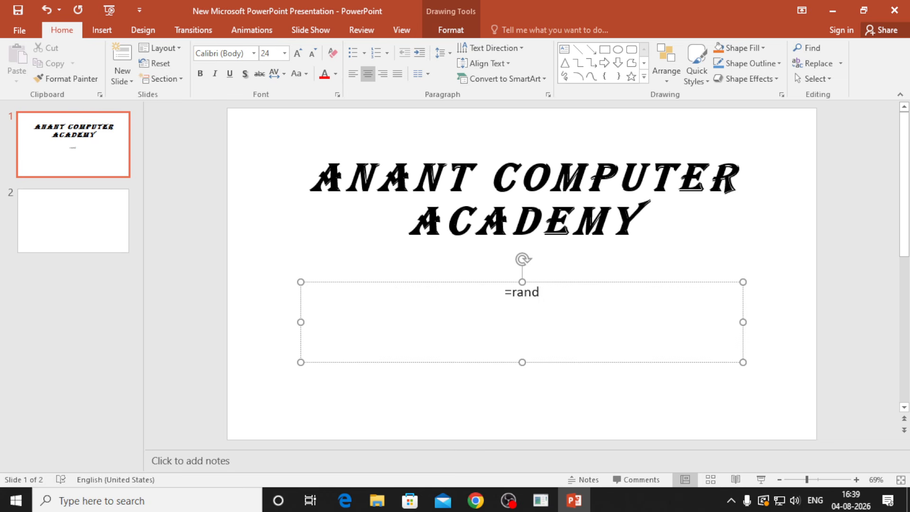
type("()")
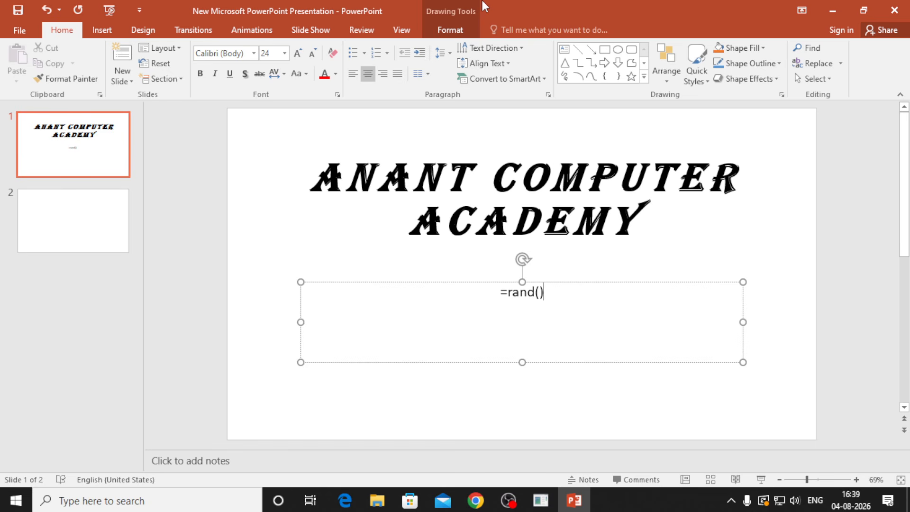
key("Left")
key("Left")
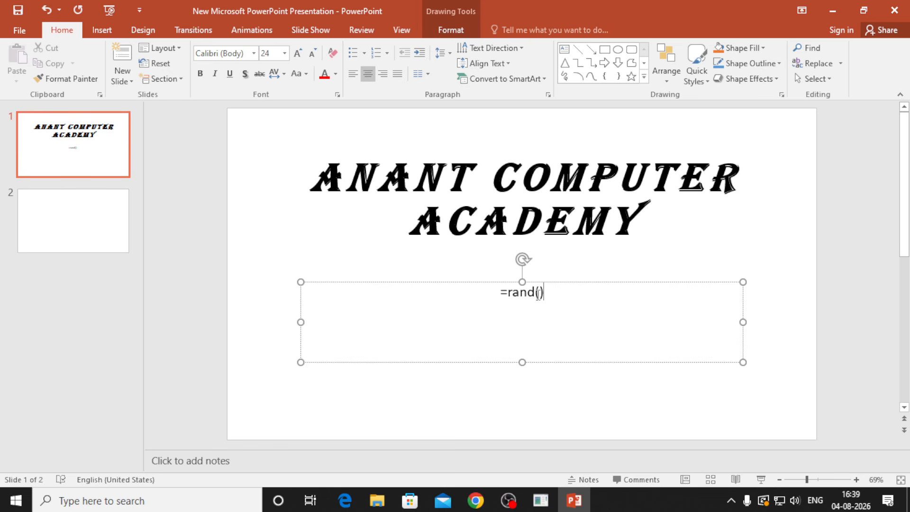
key("Right")
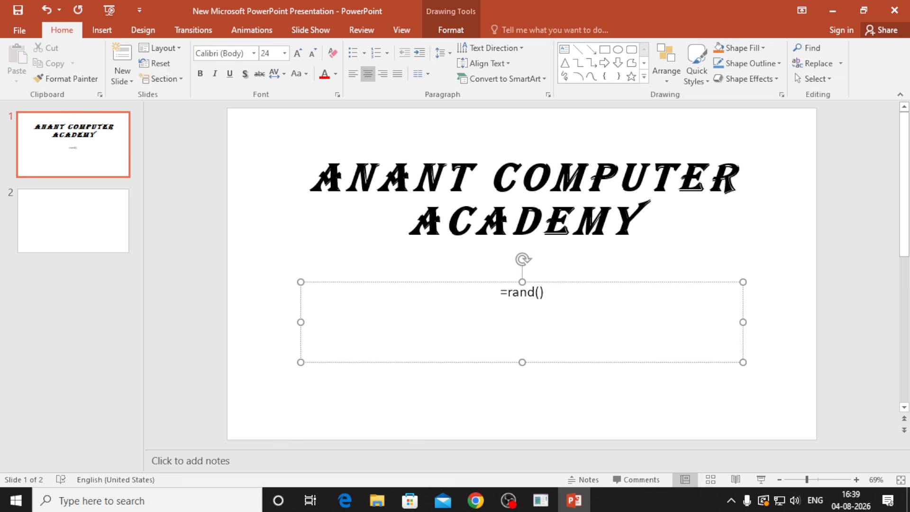
type("1")
key("Return")
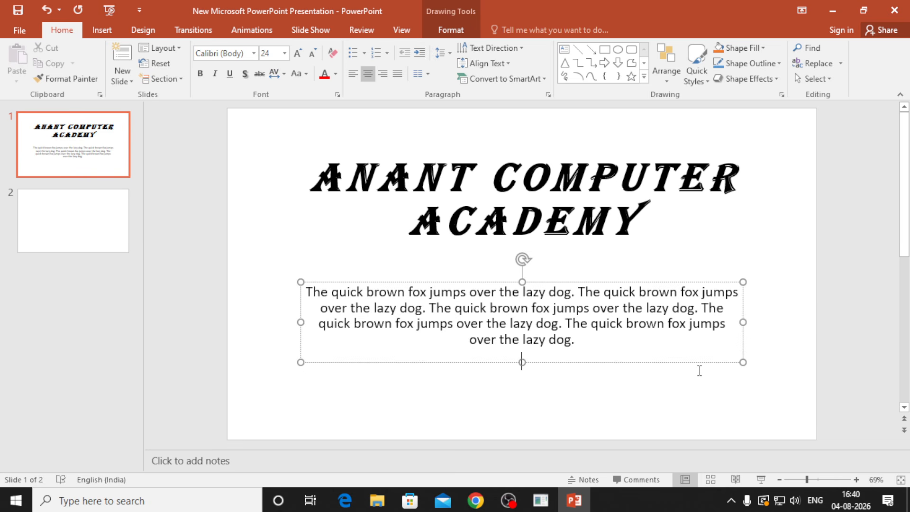
Step: Convert all of the sample text in the subtitle box to lowercase
left_click(302, 74)
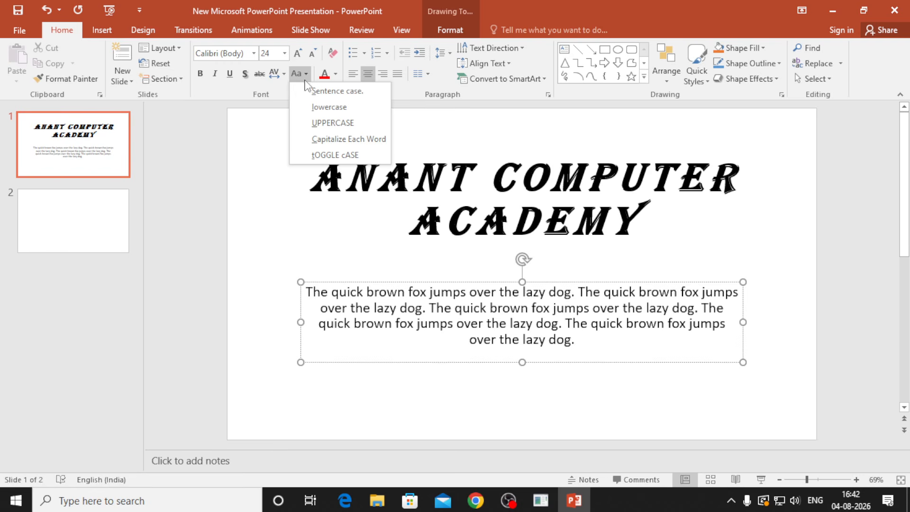
left_click(321, 107)
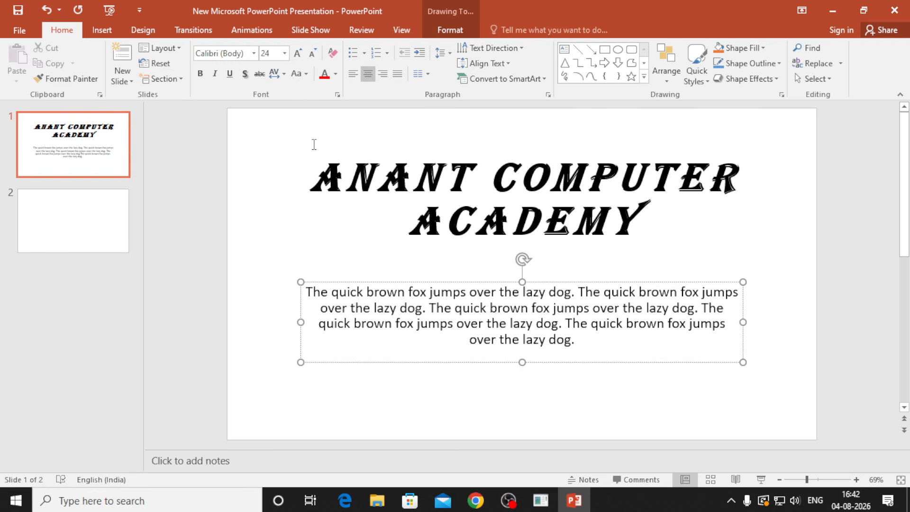
left_click(301, 280)
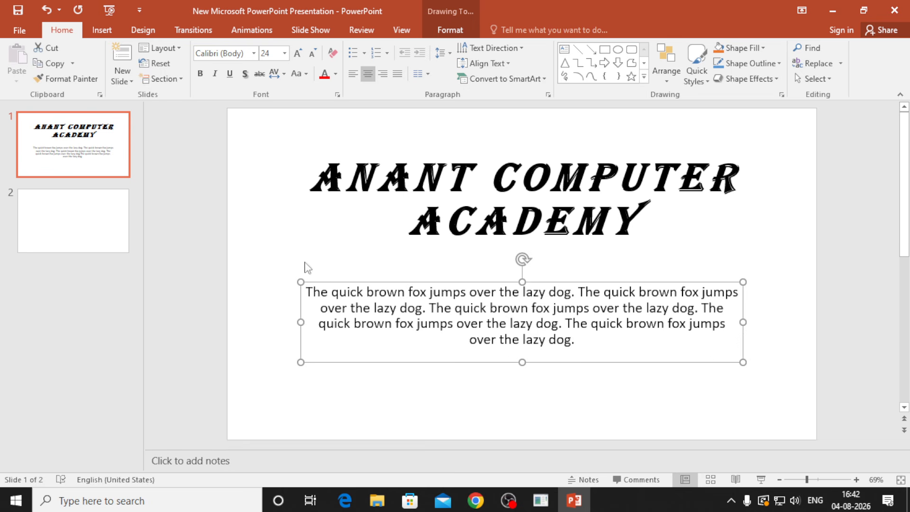
left_click(307, 74)
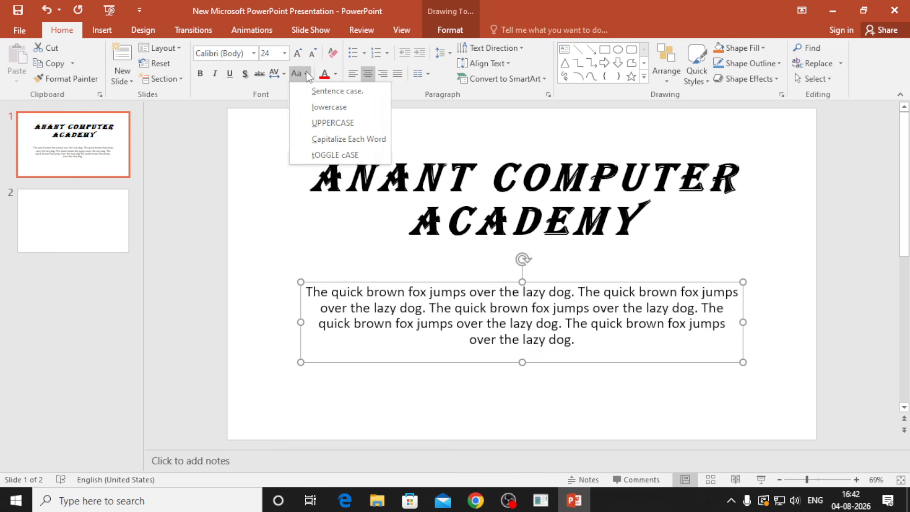
left_click(333, 108)
left_click(333, 108)
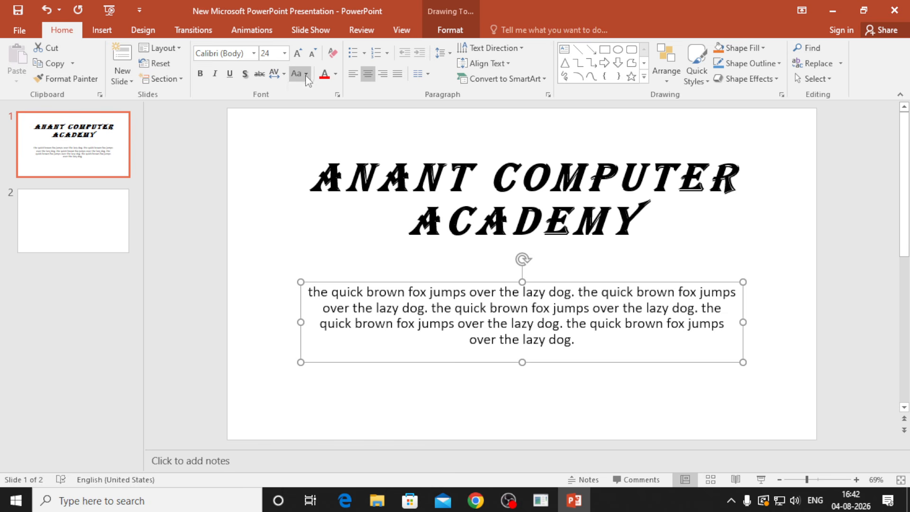
Step: Change the subtitle box's sample text to UPPERCASE and after that to Capitalize Each Word
left_click(306, 75)
left_click(322, 124)
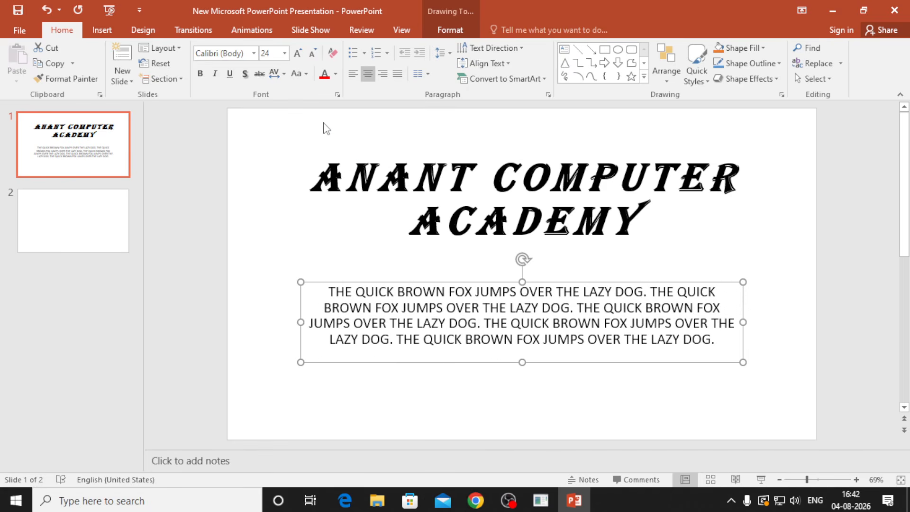
left_click(306, 74)
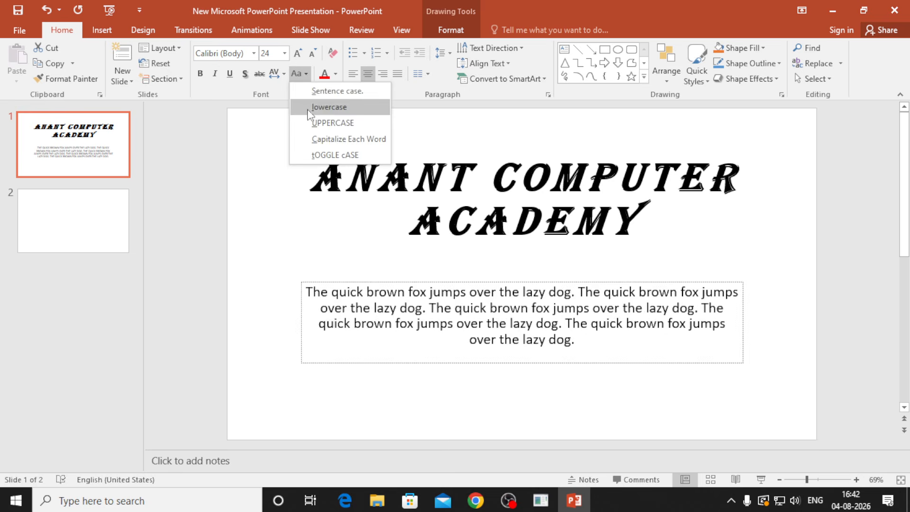
left_click(331, 138)
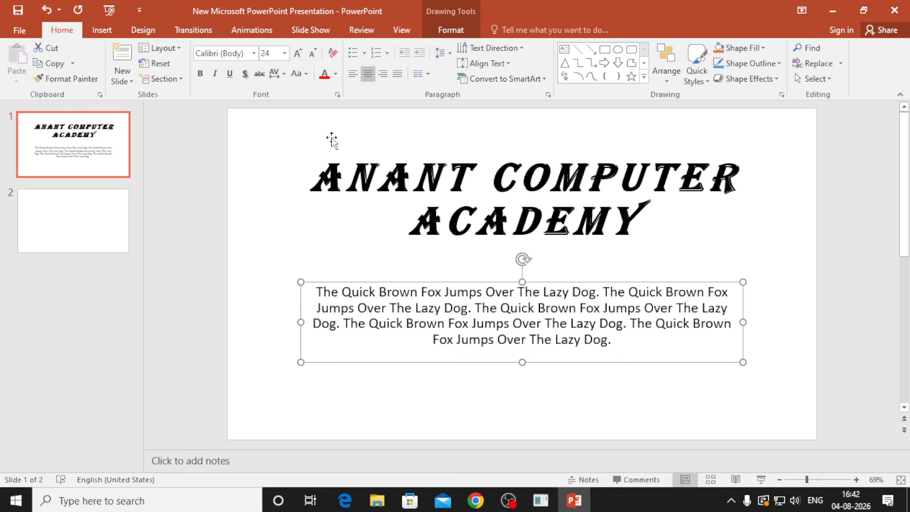
left_click(276, 75)
left_click(285, 172)
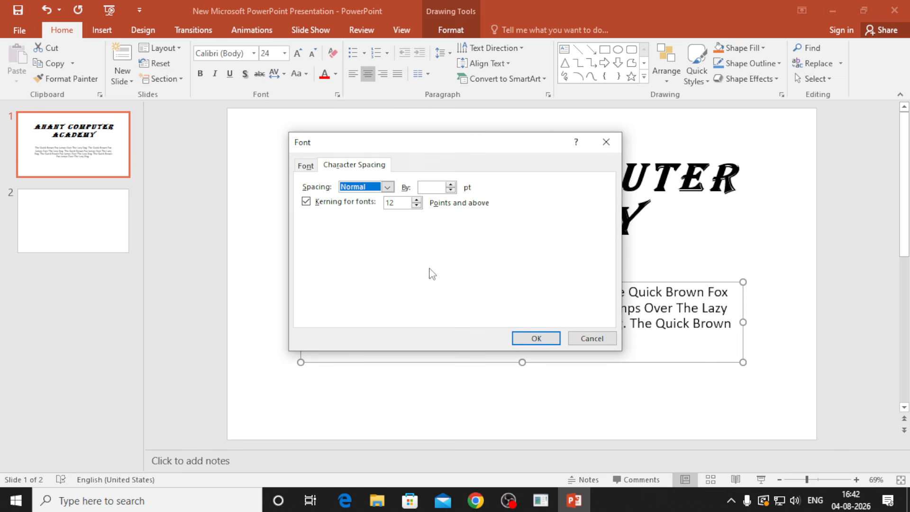
left_click(598, 338)
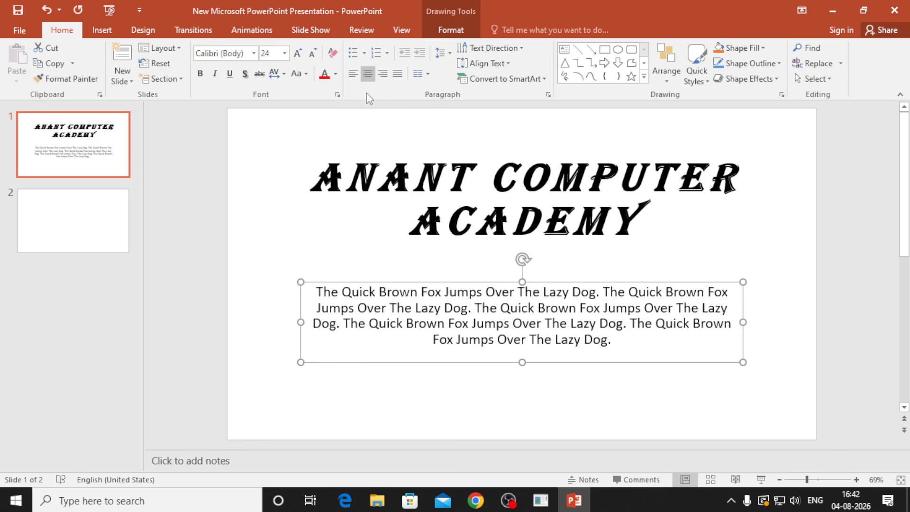
Step: Apply tOGGLE cASE to the subtitle box's sample text, followed by Sentence case
left_click(302, 75)
left_click(334, 155)
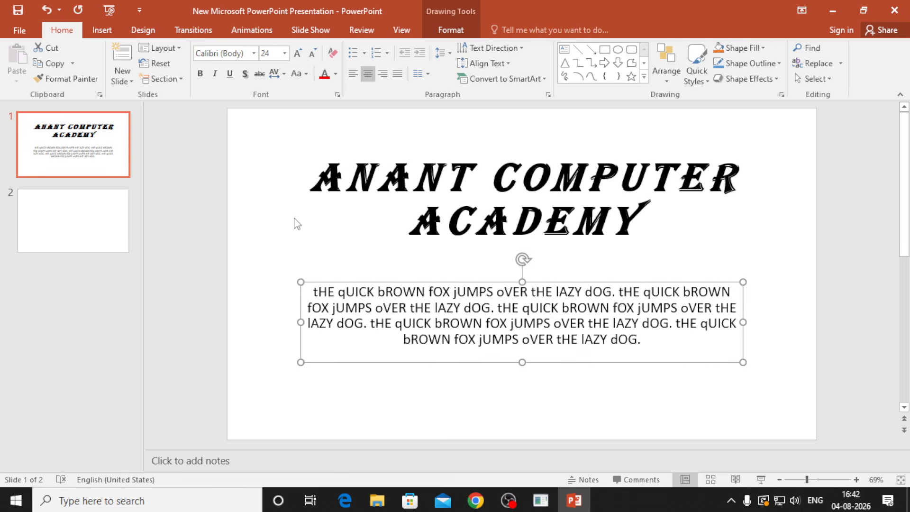
left_click(302, 75)
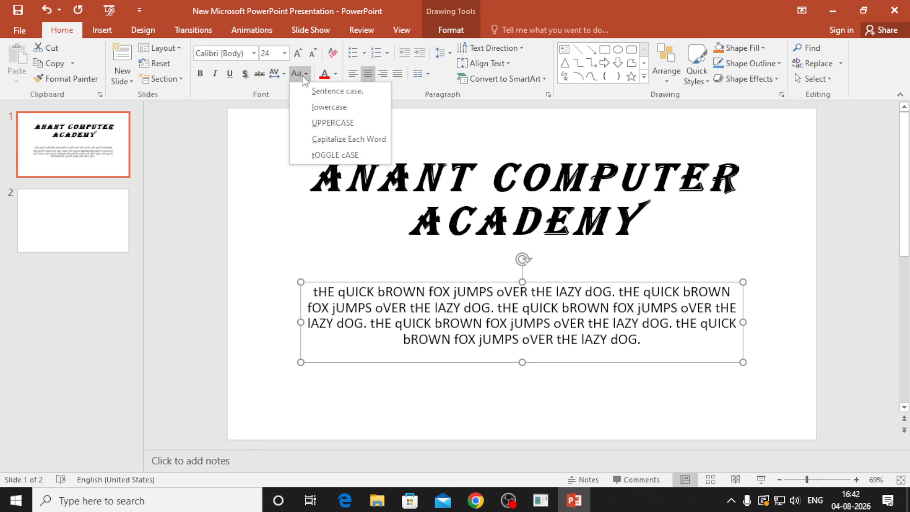
left_click(331, 95)
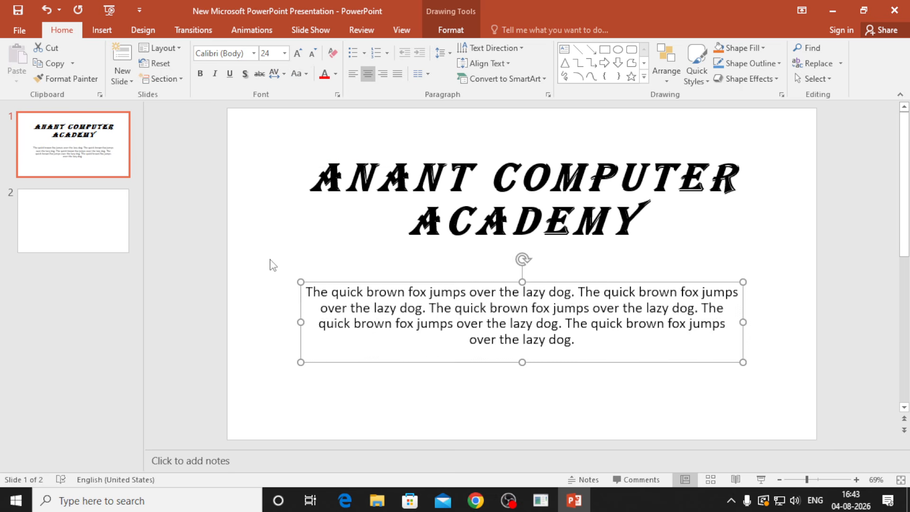